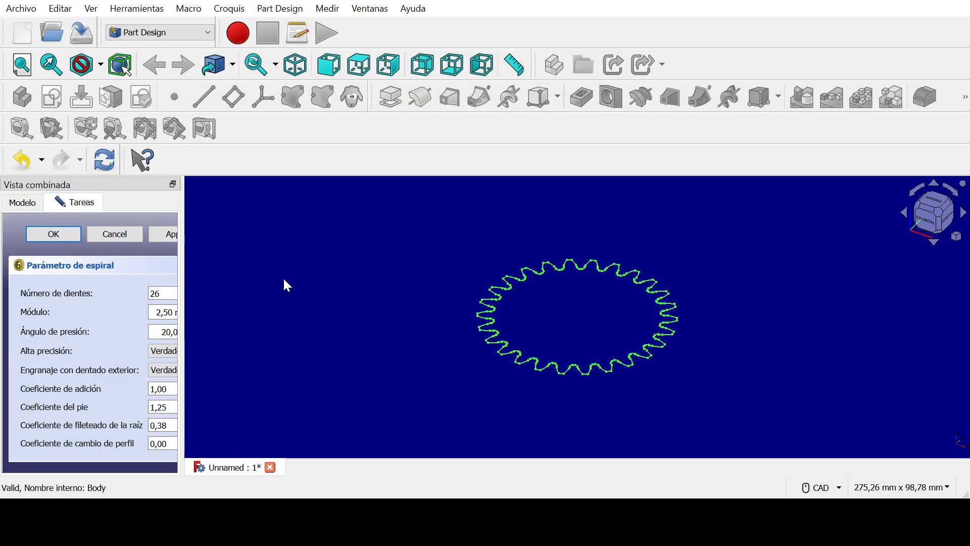
- Set the involute gear's number of teeth to 30 and accept the gear parameters
left_click_drag(182, 284, 259, 289)
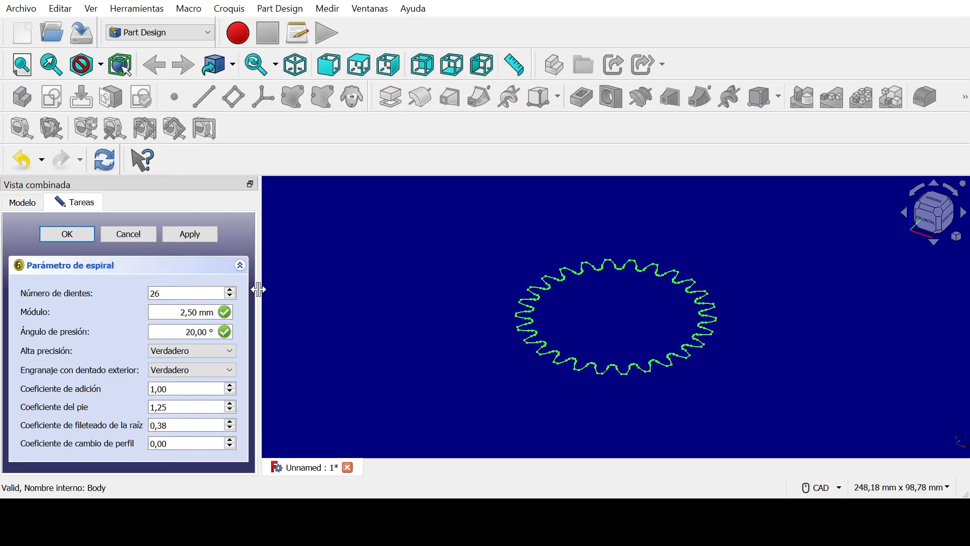
left_click(177, 292)
left_click_drag(174, 292, 148, 294)
type("30")
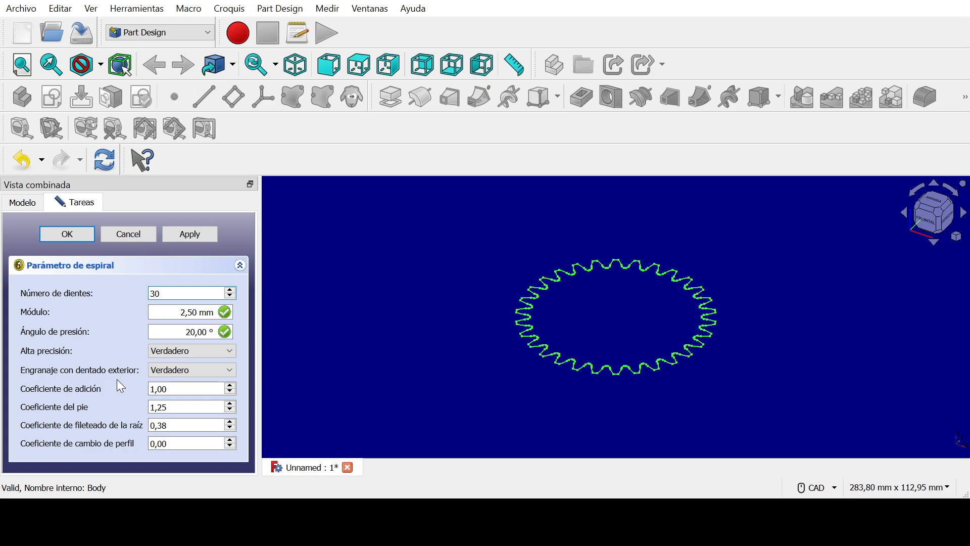
left_click(190, 234)
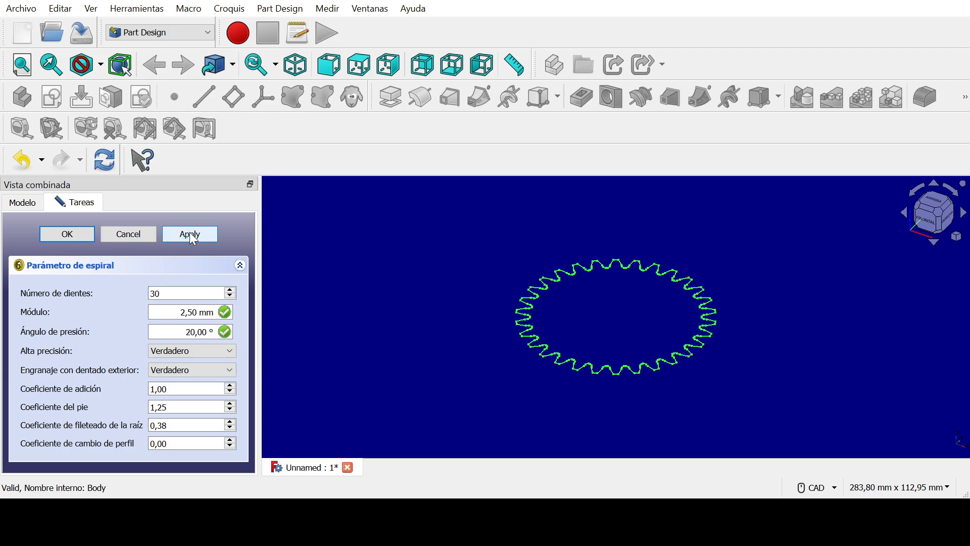
left_click(68, 234)
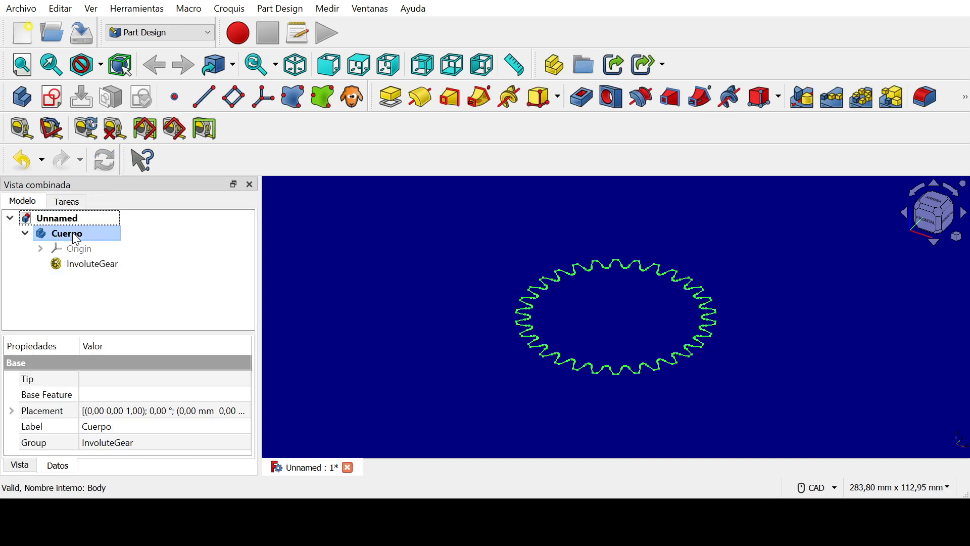
- Pad the involute gear profile with a length of 10 mm
left_click(107, 268)
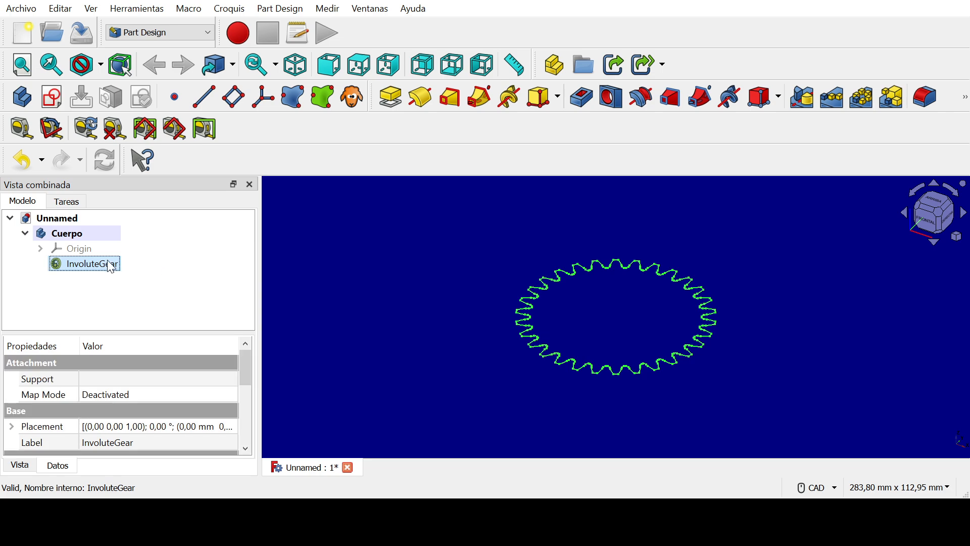
left_click(393, 101)
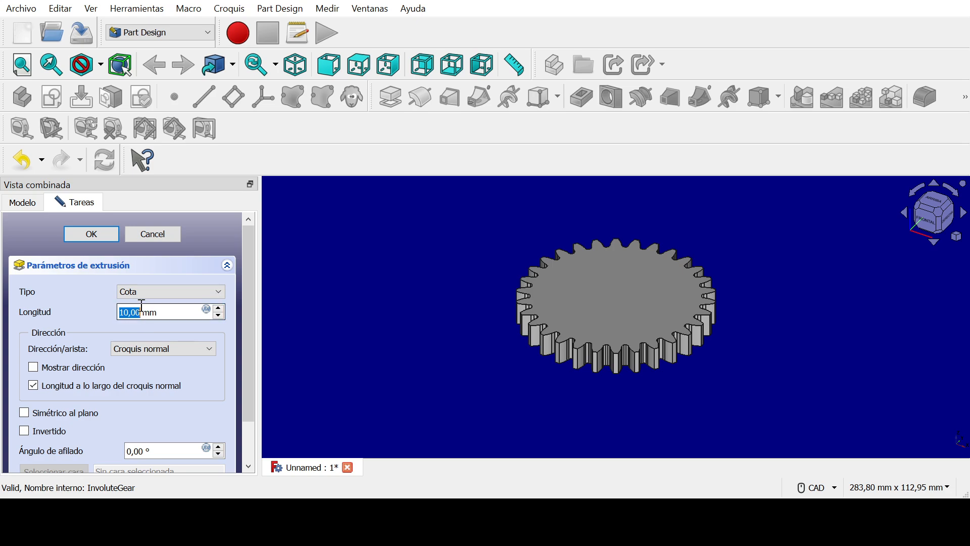
left_click(98, 235)
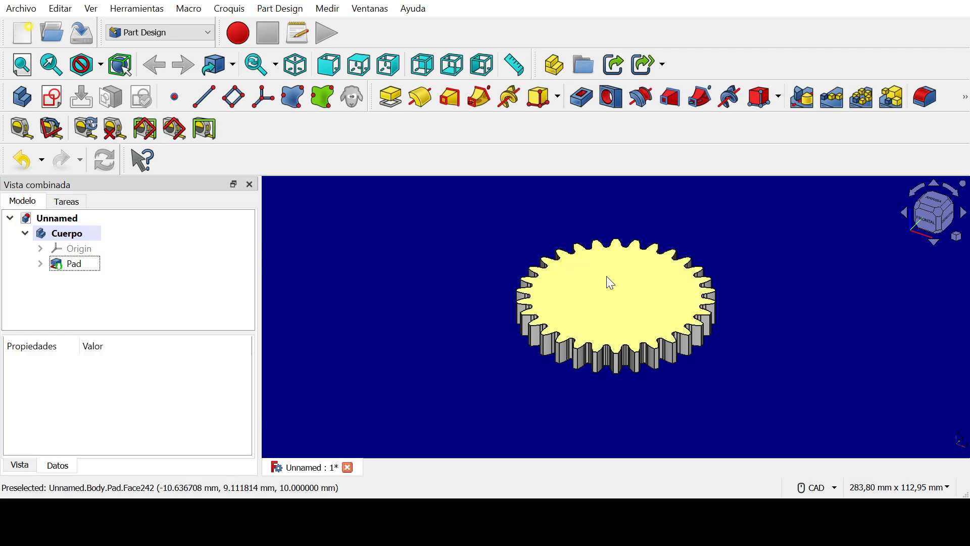
- Start a sketch on the gear's upper face, draw a circle around the origin, and constrain its radius to 28 mm
left_click(621, 298)
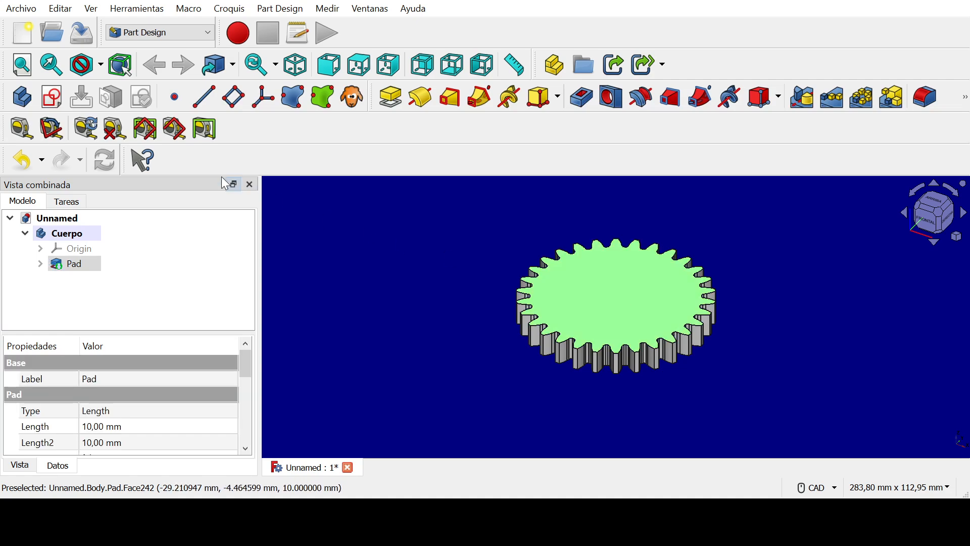
left_click(52, 97)
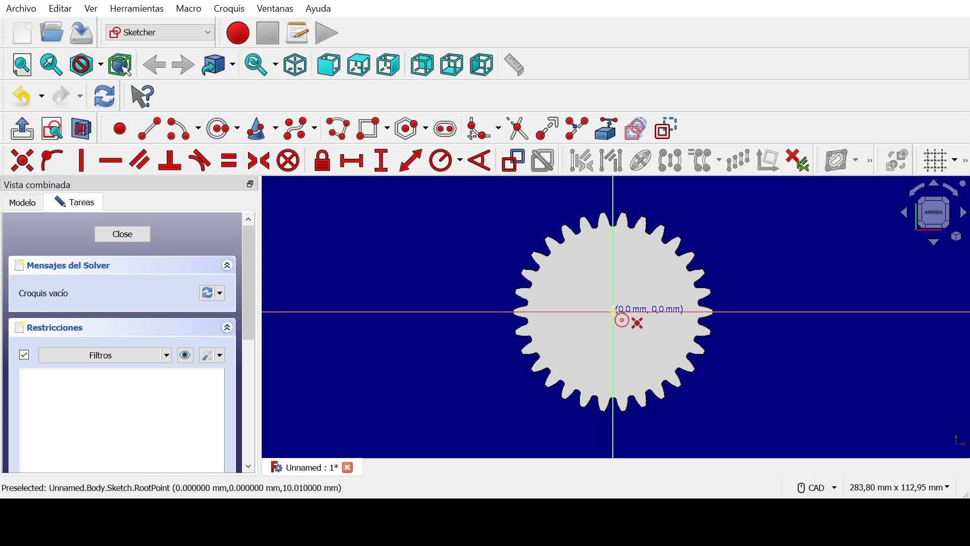
left_click(613, 312)
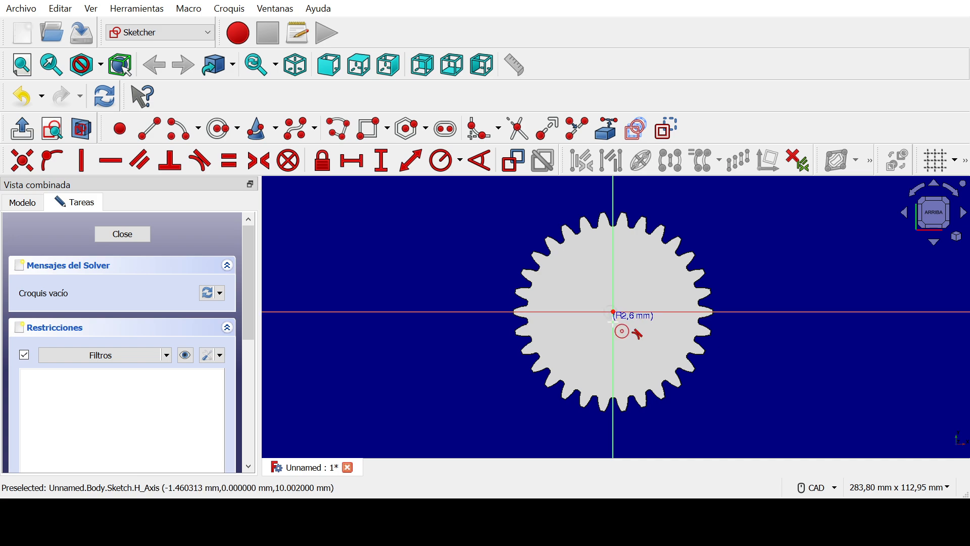
left_click(621, 379)
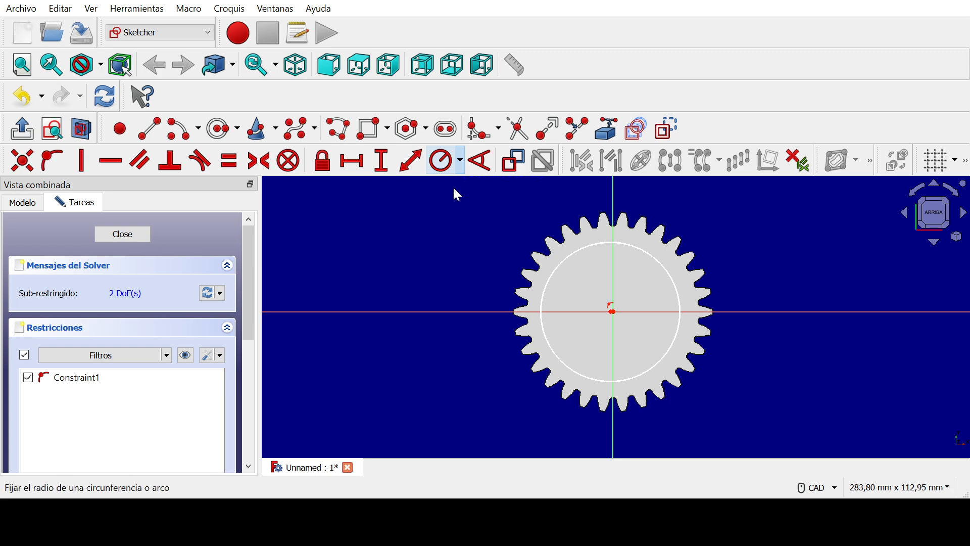
left_click(655, 259)
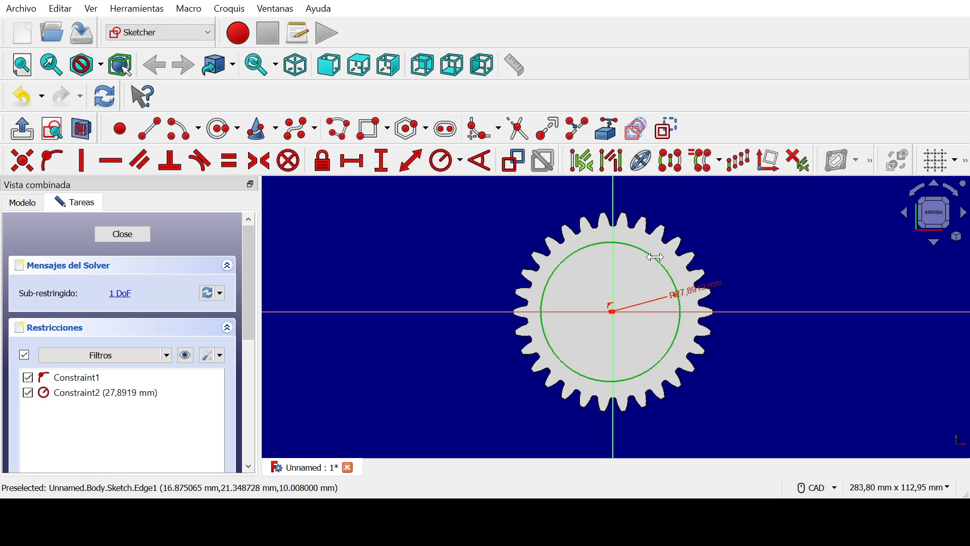
key("Return")
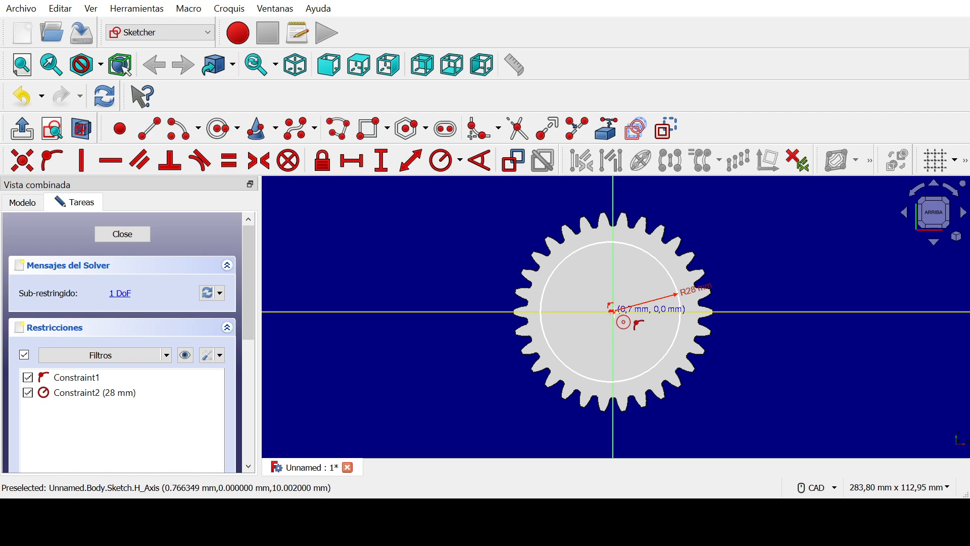
- Draw a smaller circle sharing the first circle's centre and constrain its radius to 20 mm
left_click(611, 310)
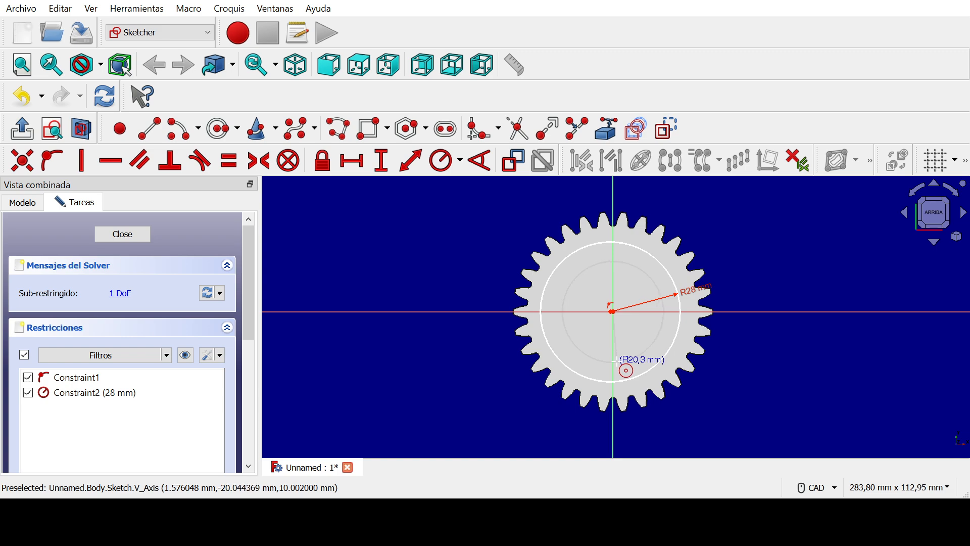
left_click(616, 362)
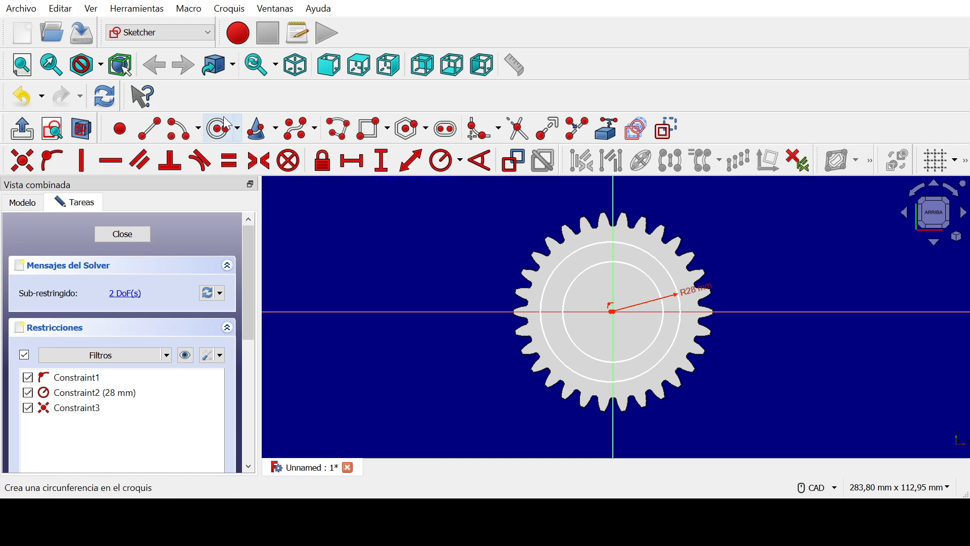
left_click(447, 165)
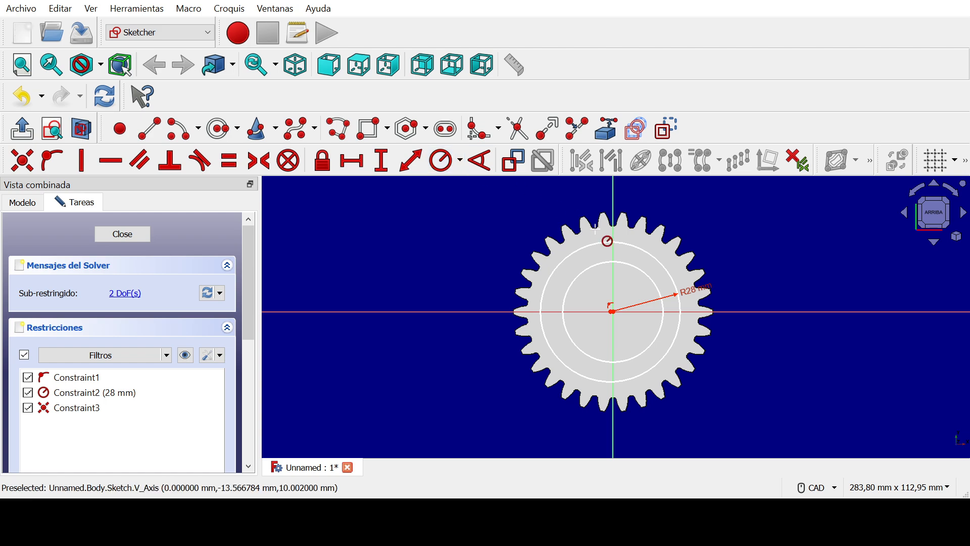
left_click(636, 265)
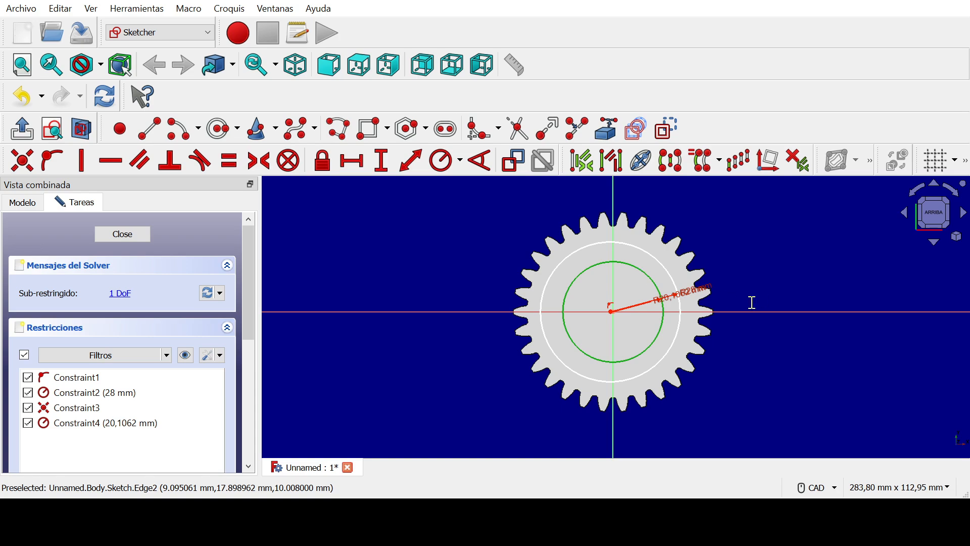
left_click(742, 356)
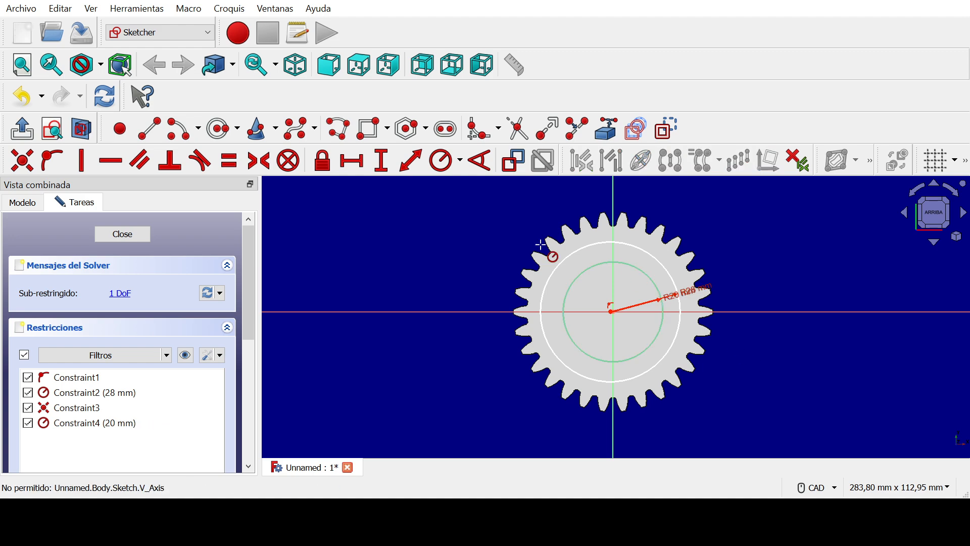
- Close the sketch and pocket the ring between the two circles to a depth of 3 mm
left_click(120, 238)
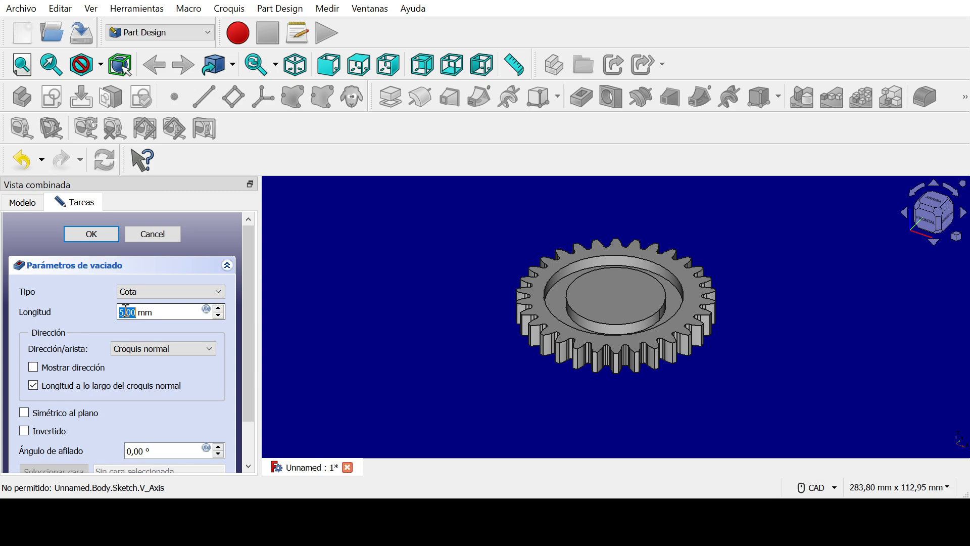
left_click(125, 311)
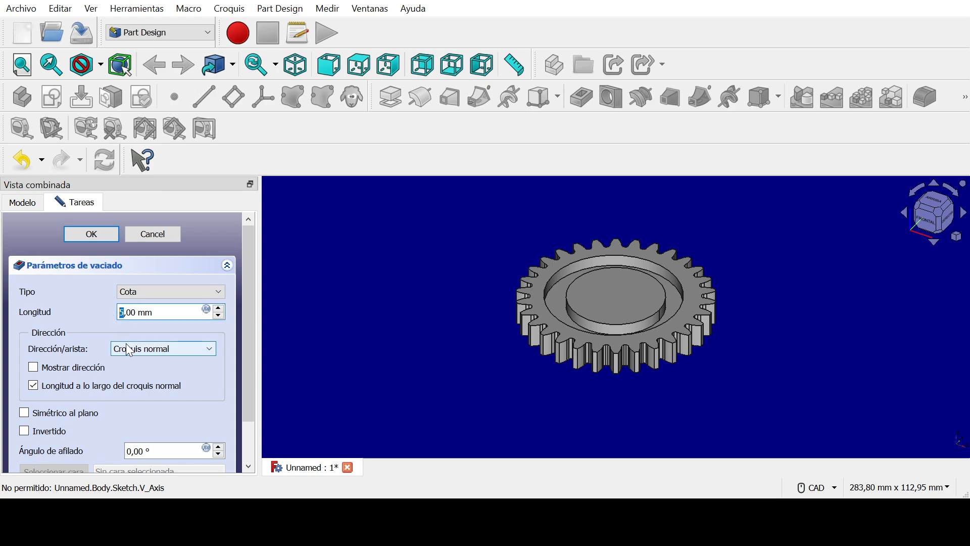
type("3")
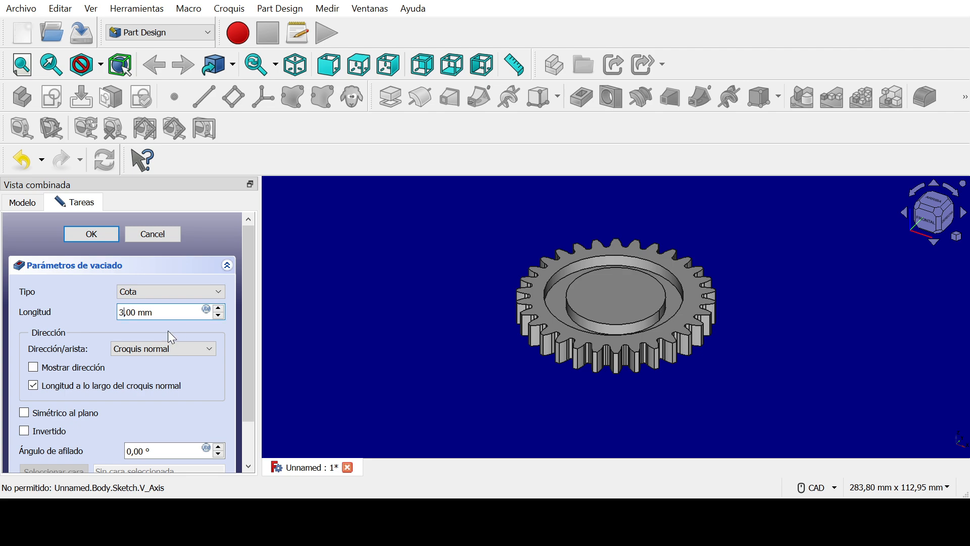
left_click(91, 234)
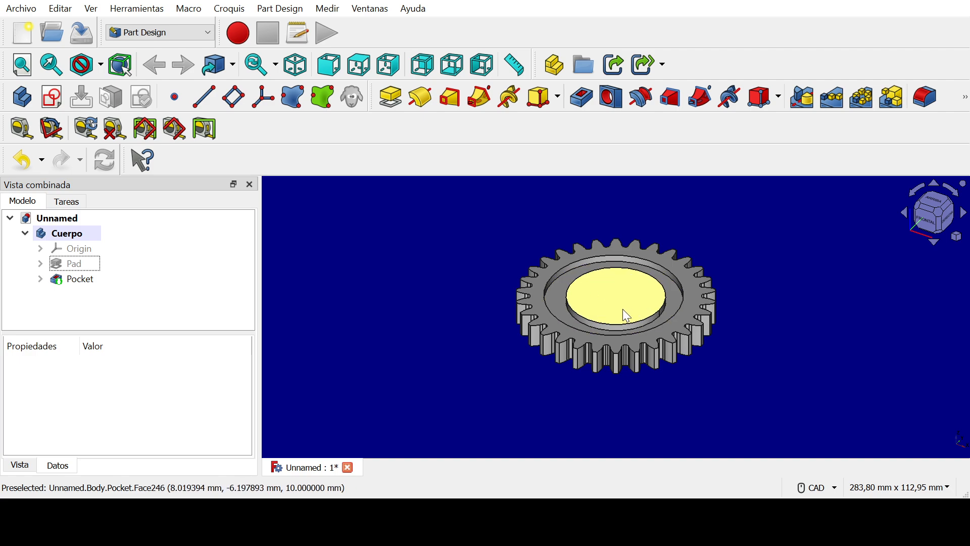
- Start a sketch on the raised central disc's face and draw an origin-centred circle with a 10 mm radius constraint
left_click(614, 297)
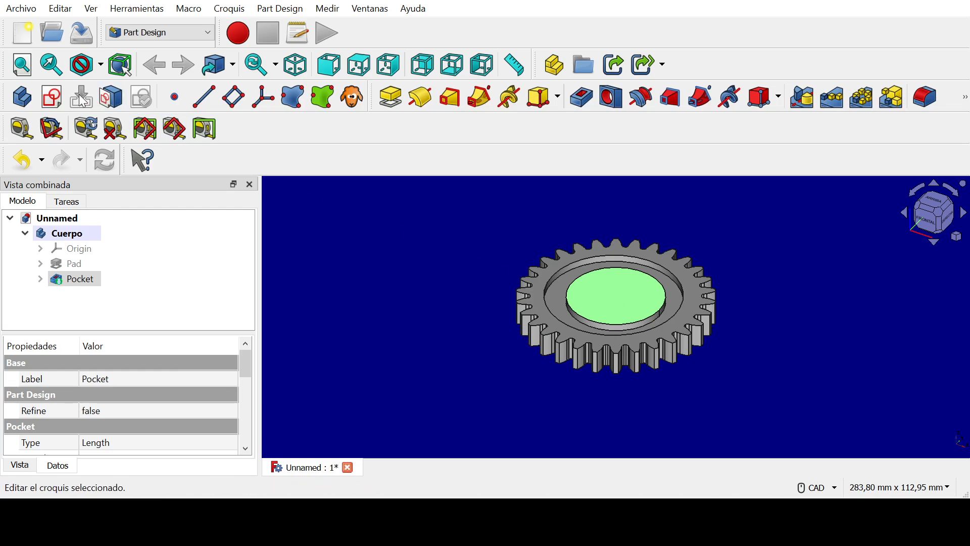
left_click(52, 98)
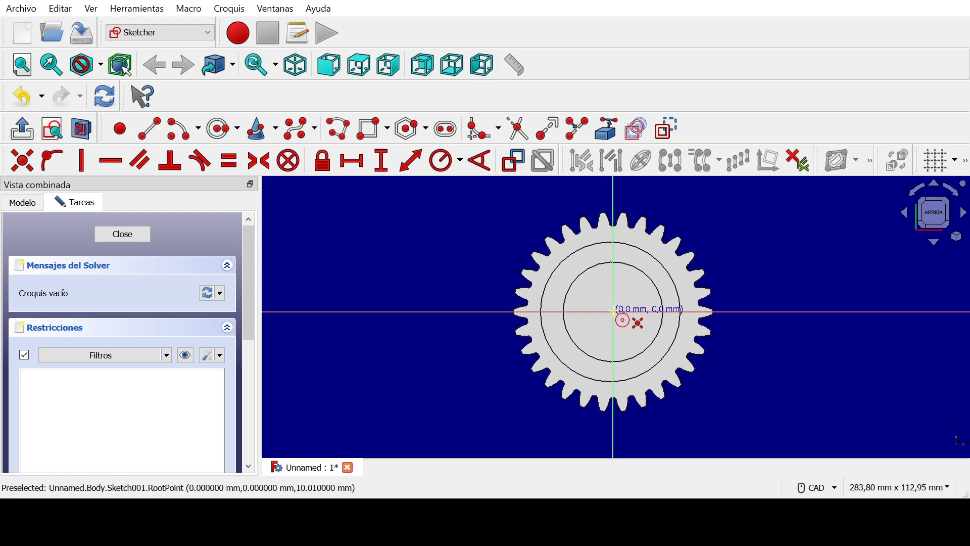
left_click(613, 311)
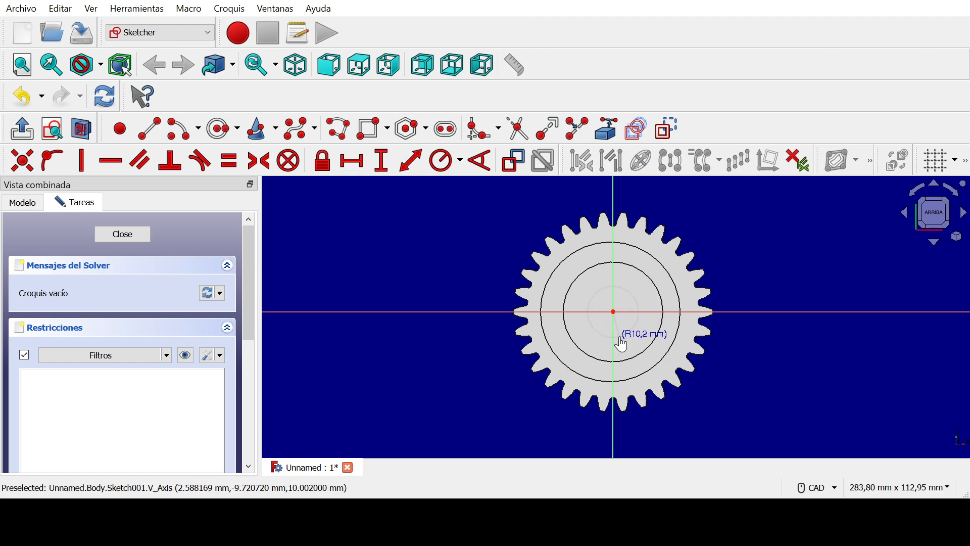
left_click(621, 343)
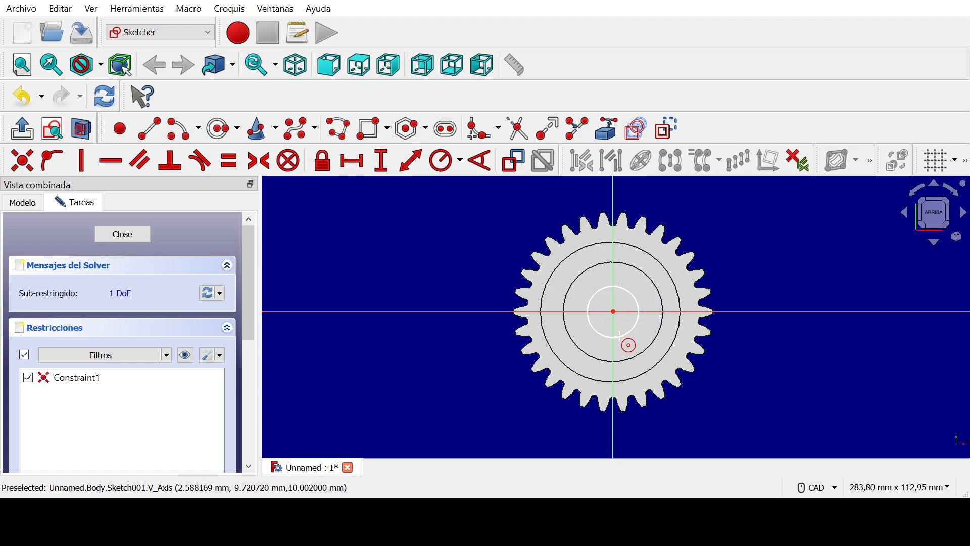
left_click(444, 161)
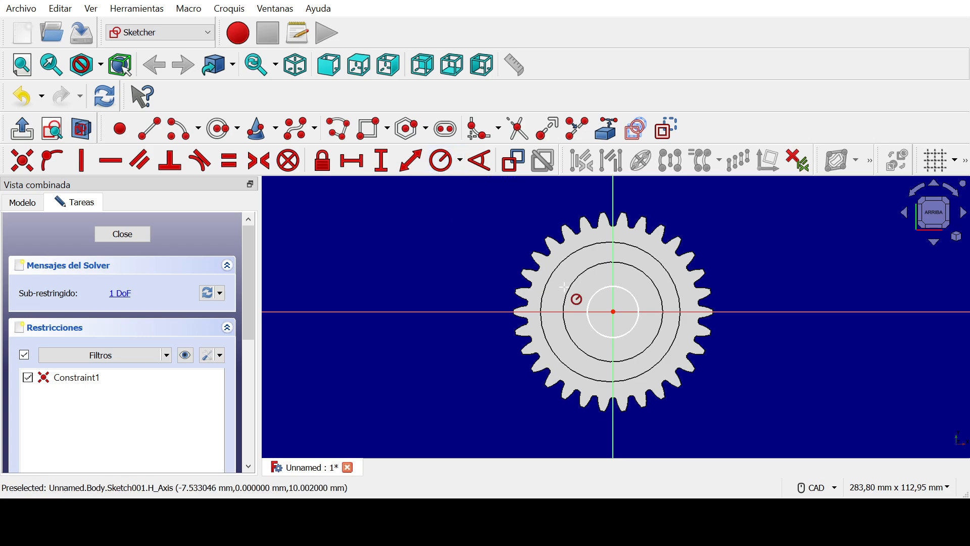
left_click(629, 292)
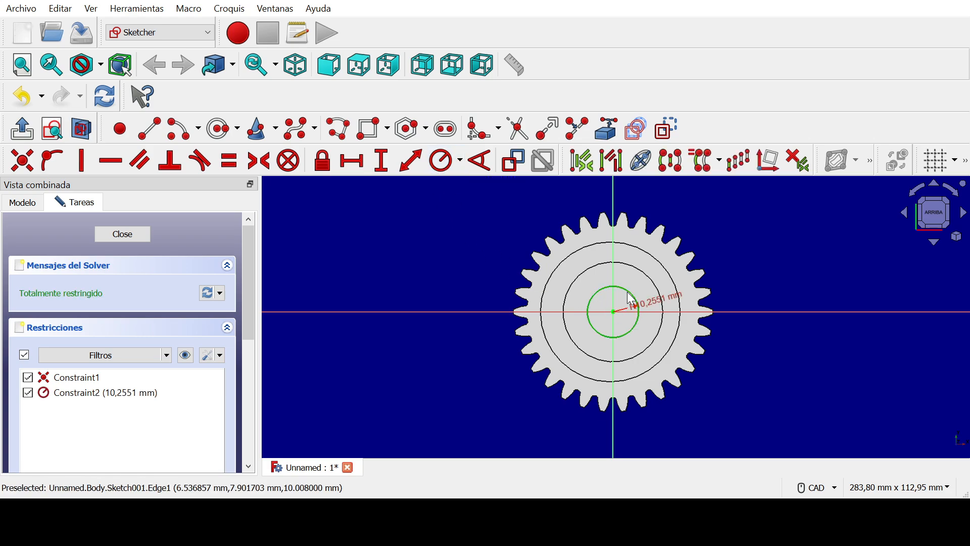
left_click(773, 346)
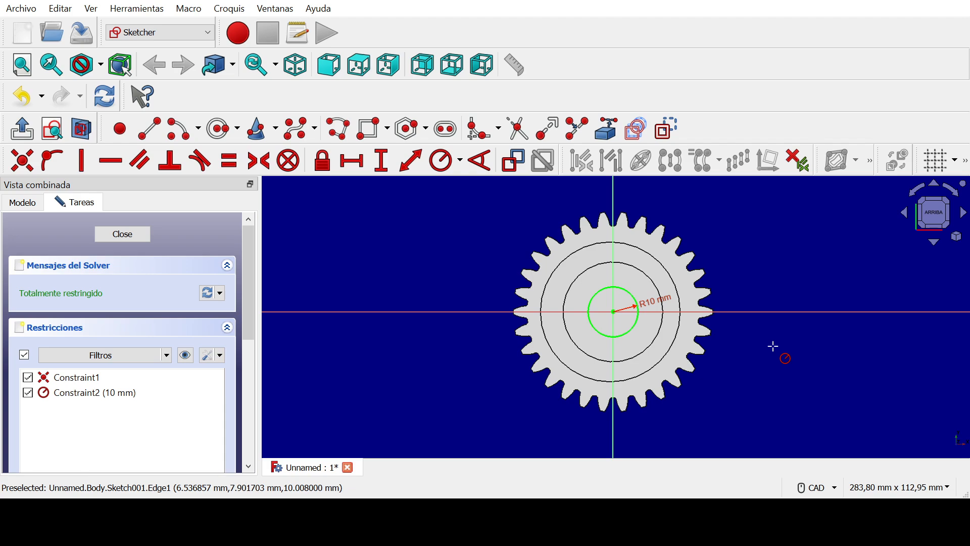
- Close the sketch and pocket the central circle with a length of 15 mm to cut the bore
left_click(122, 234)
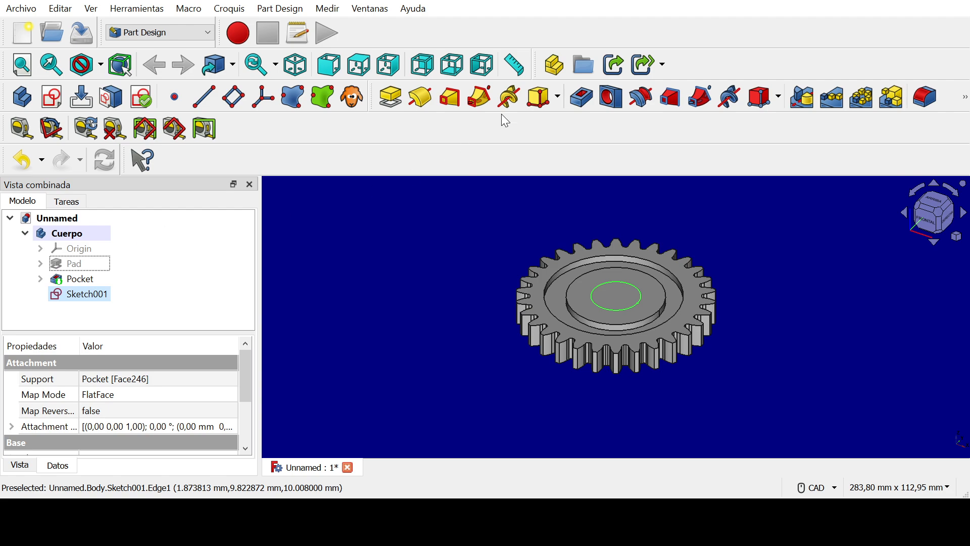
left_click(584, 105)
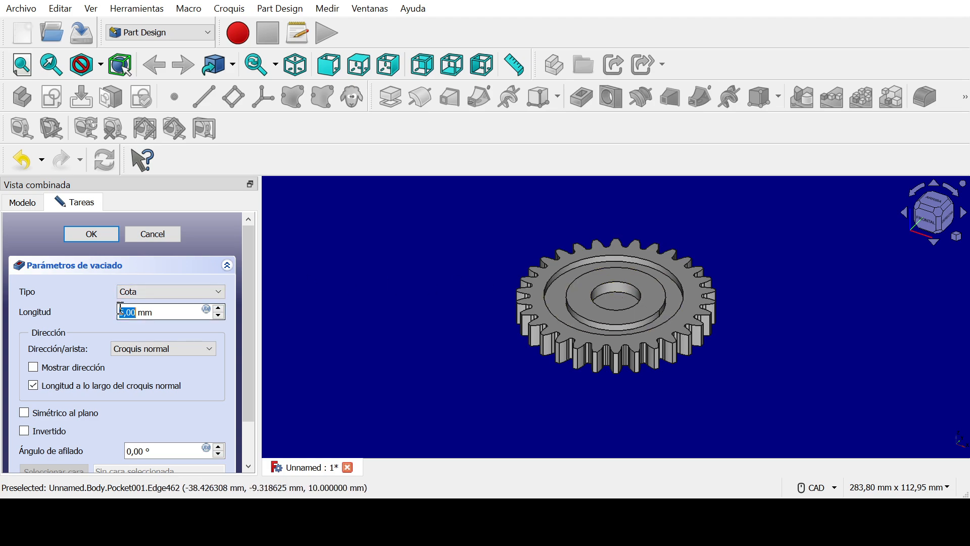
left_click(119, 309)
type("1")
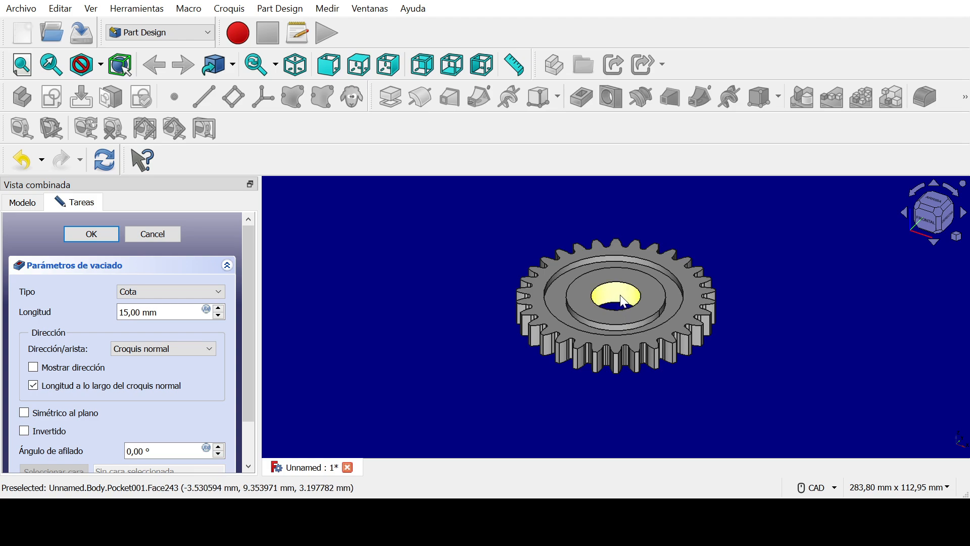
left_click(91, 238)
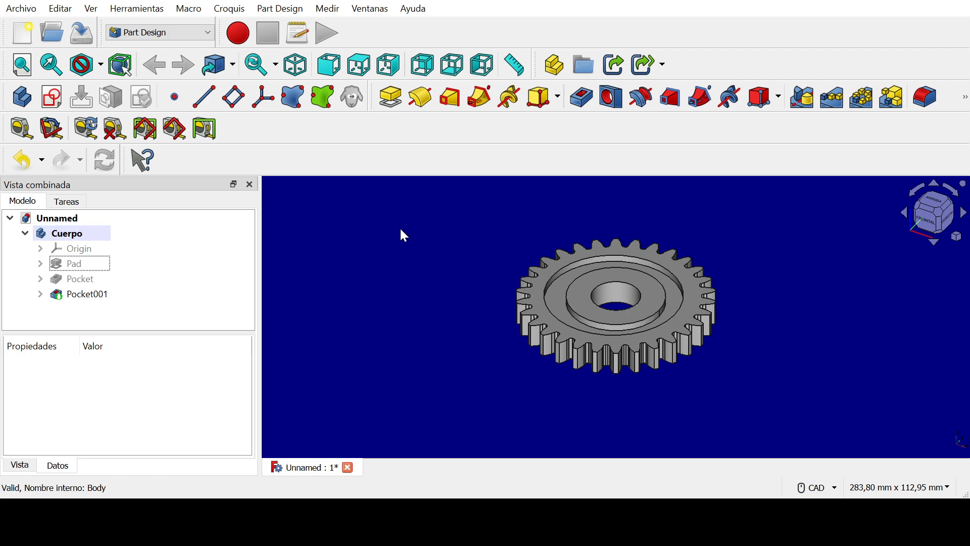
- Examine the finished gear's teeth, annular recess and through-bore from all around, including its underside, and return to the isometric view
left_click(935, 242)
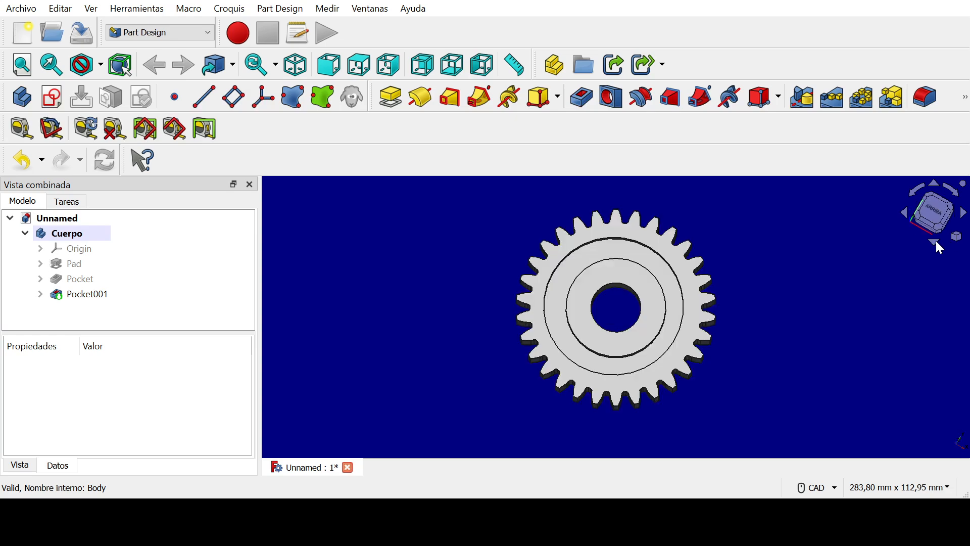
left_click(936, 241)
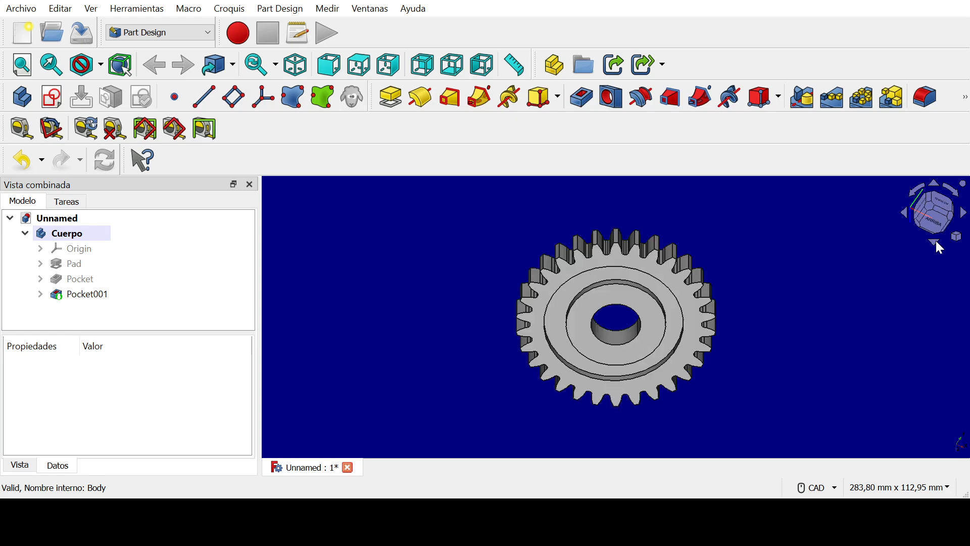
left_click(935, 243)
left_click(936, 242)
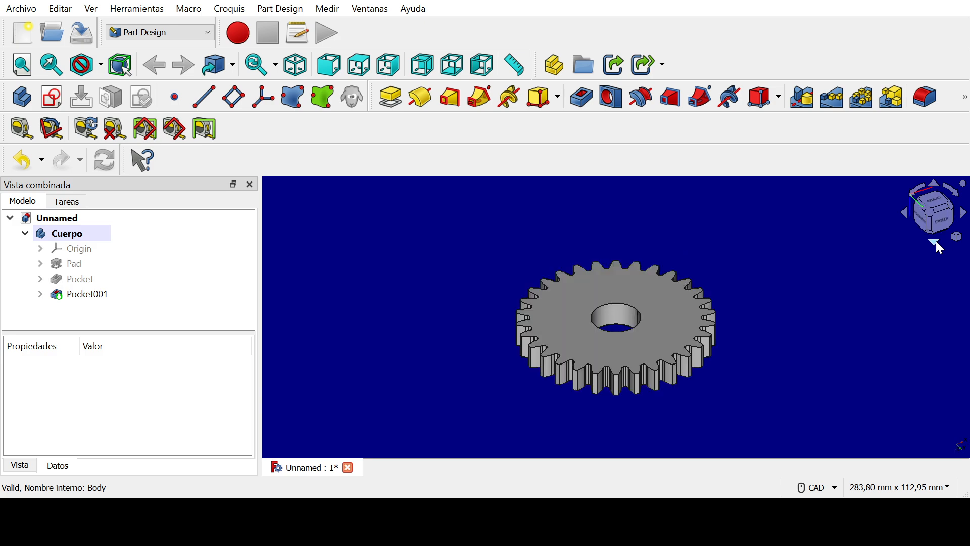
left_click(936, 242)
left_click(936, 242)
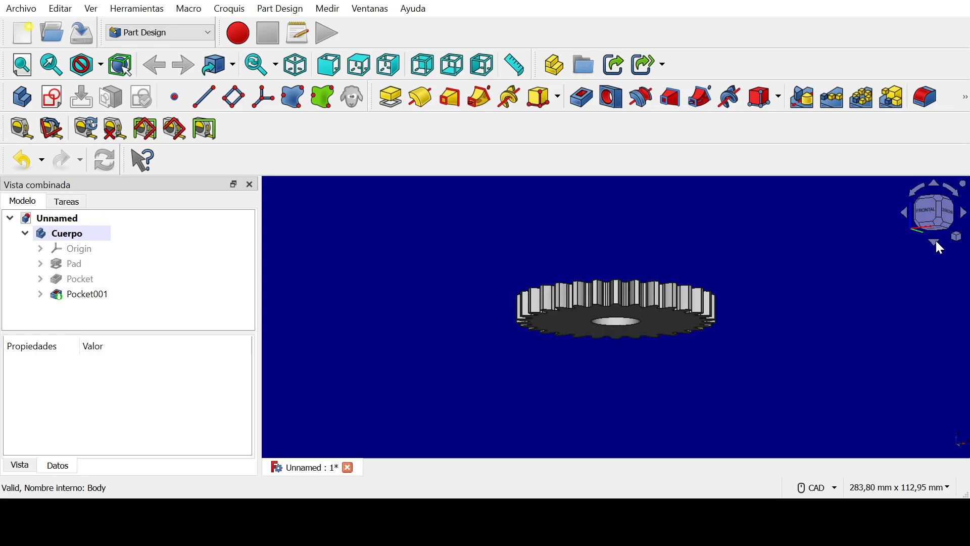
left_click(936, 241)
left_click(936, 241)
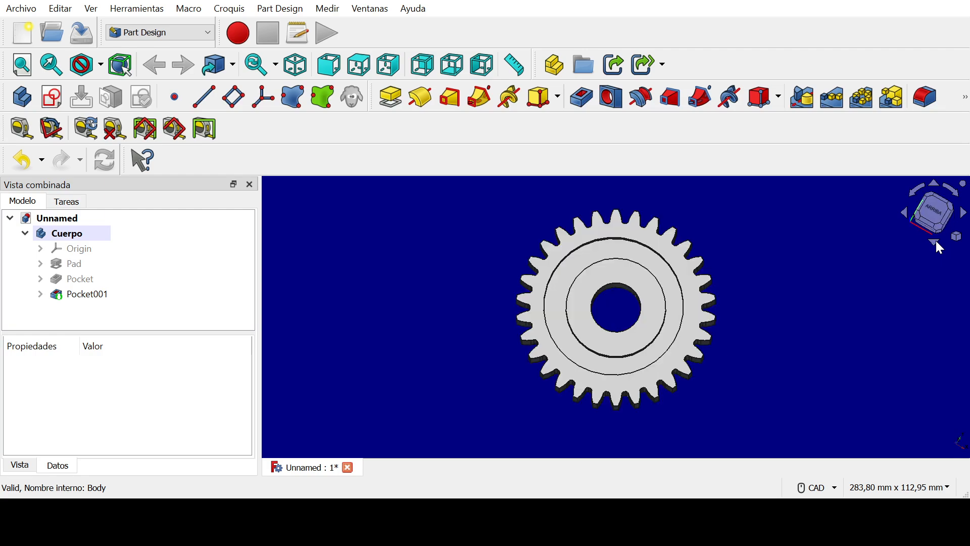
left_click(912, 190)
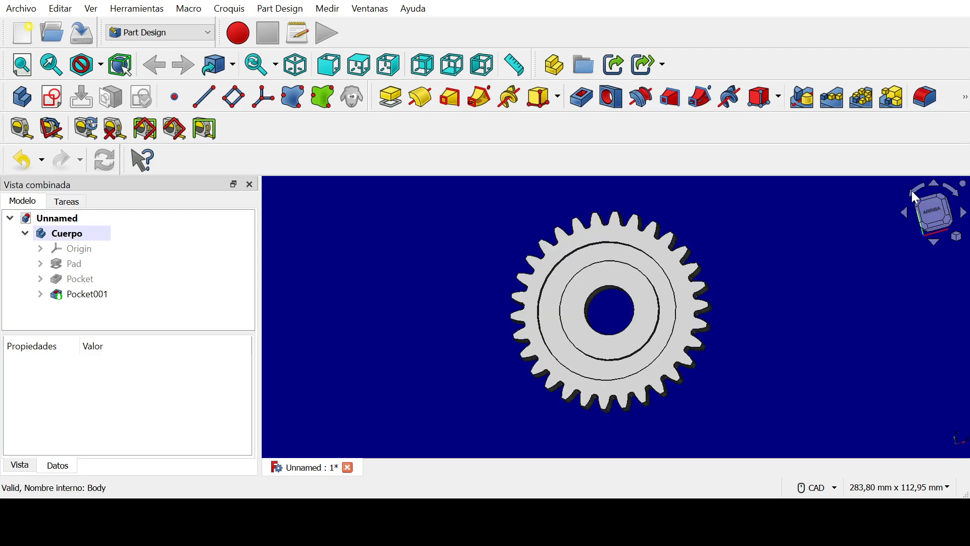
left_click(912, 190)
left_click(905, 212)
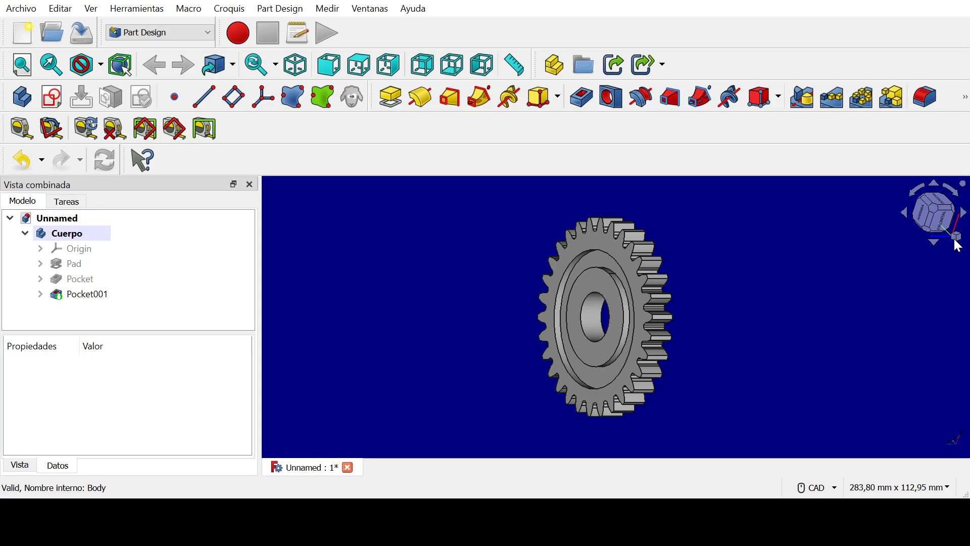
key("0")
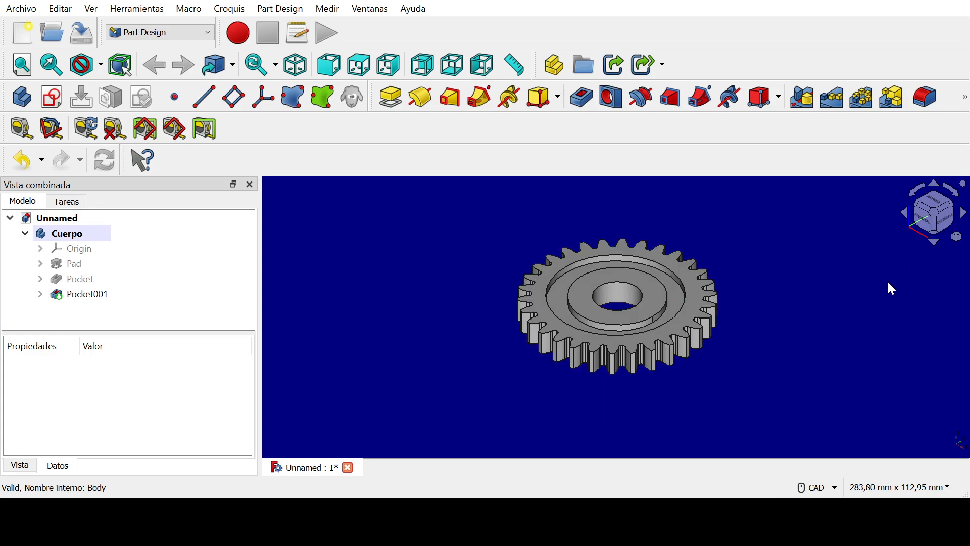